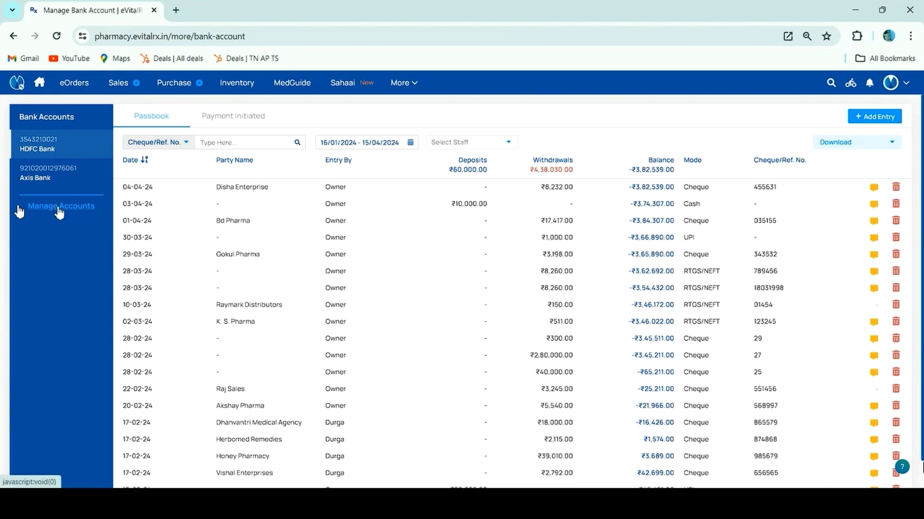
Review the bank accounts list, opening and closing the edit and new-account forms unchanged.
{"action": "left_click", "coordinate": [59, 207]}
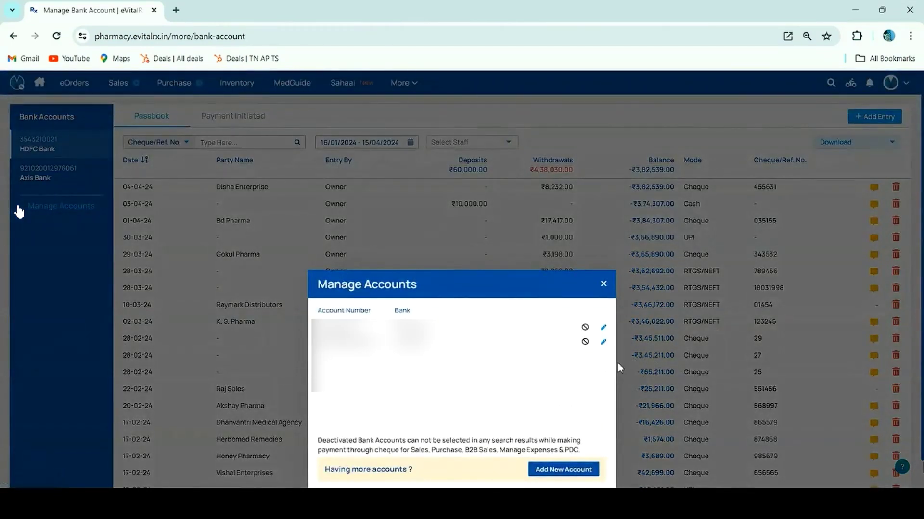
{"action": "left_click", "coordinate": [604, 329]}
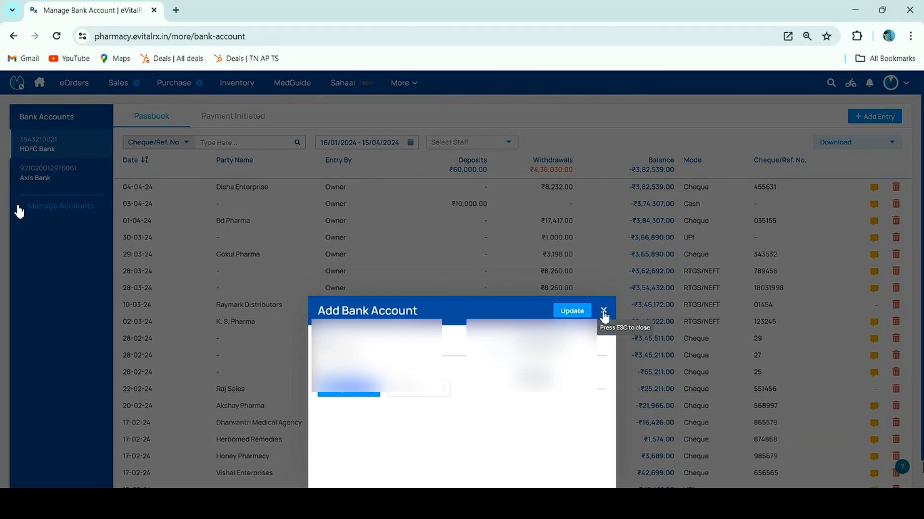
{"action": "left_click", "coordinate": [604, 311]}
{"action": "left_click", "coordinate": [89, 212]}
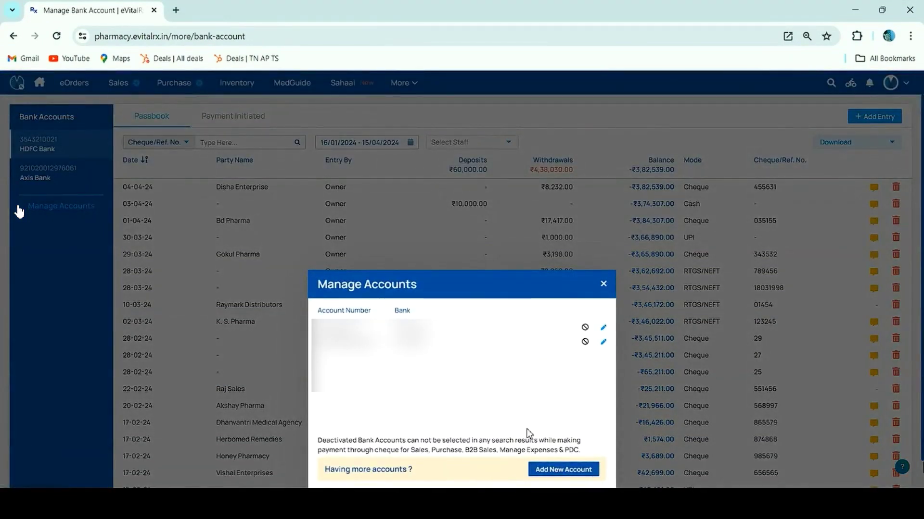
{"action": "left_click", "coordinate": [545, 478]}
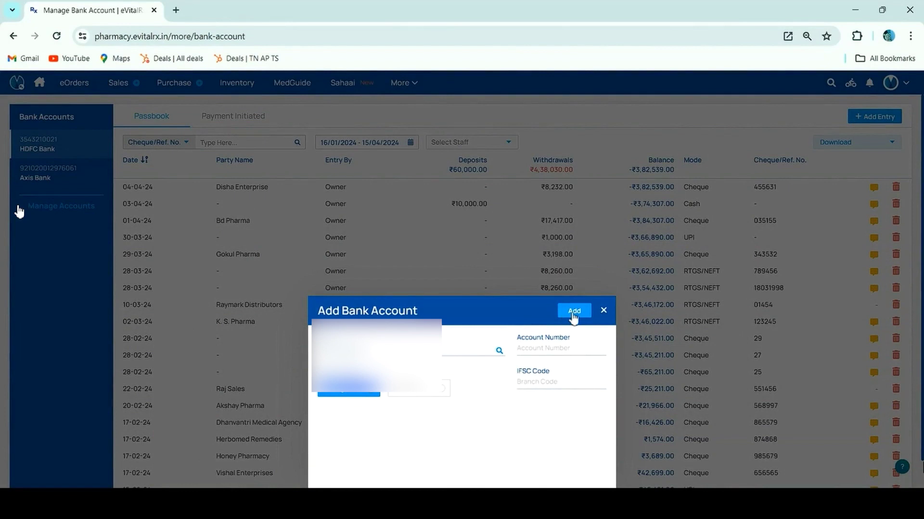
{"action": "left_click", "coordinate": [603, 312]}
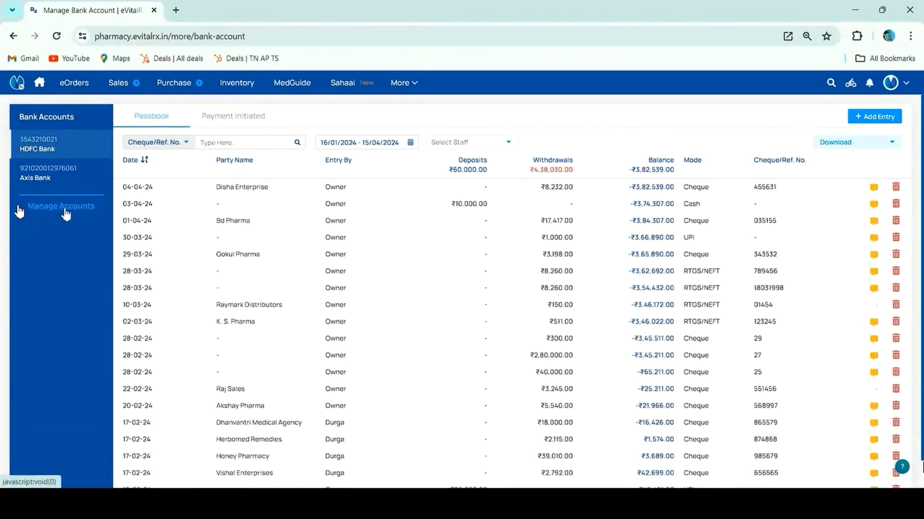
Deactivate and then reactivate the Axis Bank account, confirming each with the ePIN.
{"action": "left_click", "coordinate": [61, 207]}
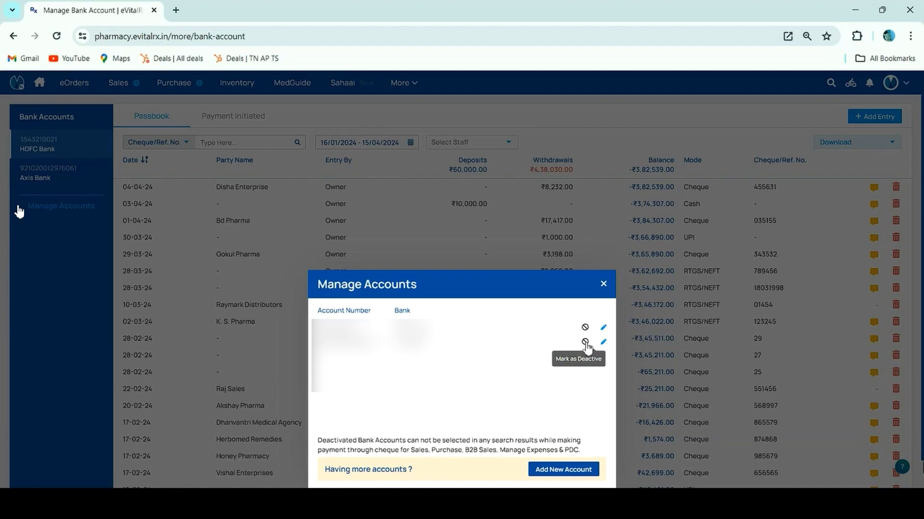
{"action": "left_click", "coordinate": [585, 343]}
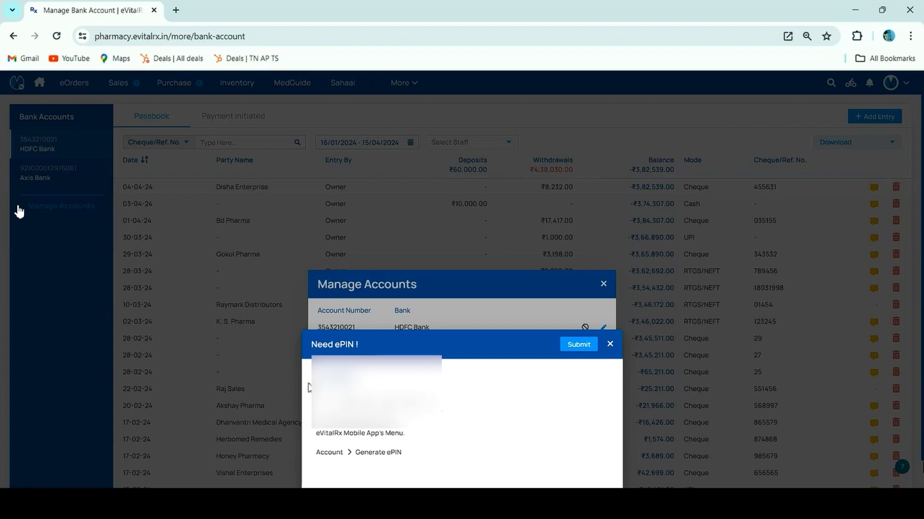
{"action": "left_click", "coordinate": [588, 347]}
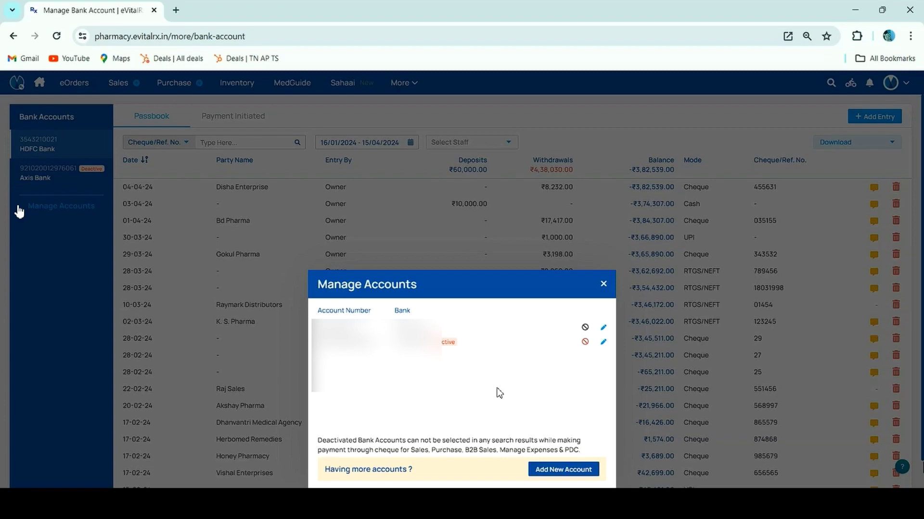
{"action": "left_click", "coordinate": [585, 342]}
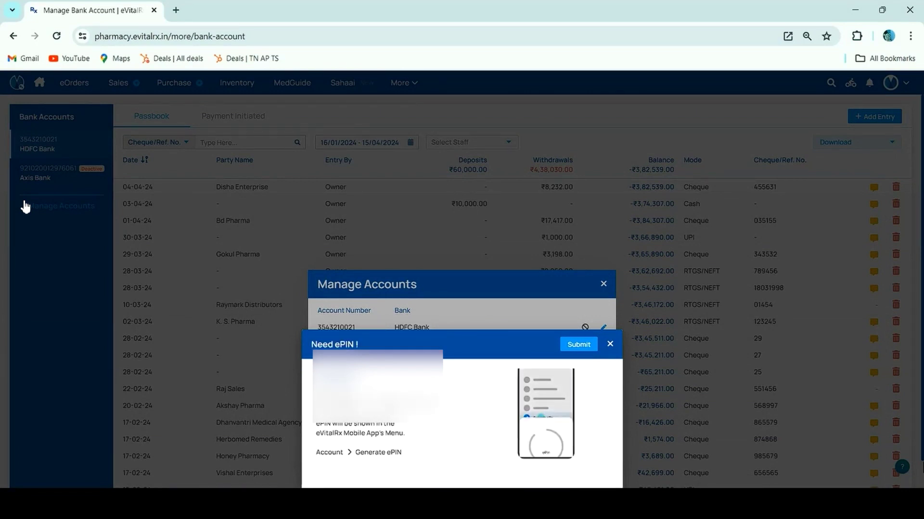
{"action": "left_click", "coordinate": [579, 344]}
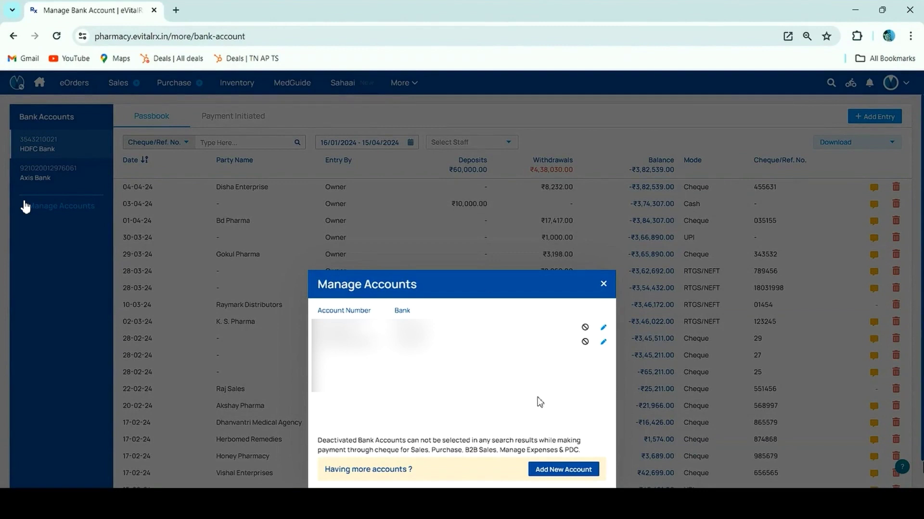
{"action": "left_click", "coordinate": [604, 287]}
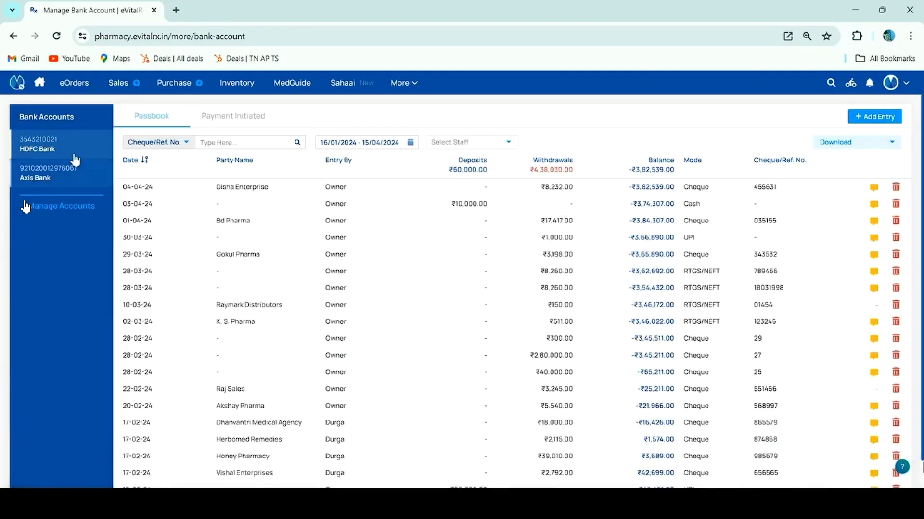
Open the HDFC Bank passbook, discard a new entry, and show its Payment Initiated list.
{"action": "left_click", "coordinate": [70, 151]}
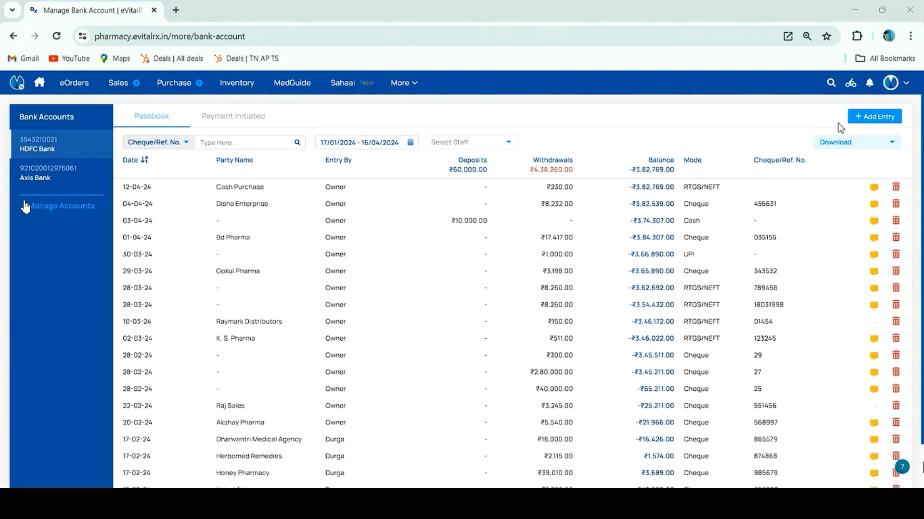
{"action": "left_click", "coordinate": [875, 117]}
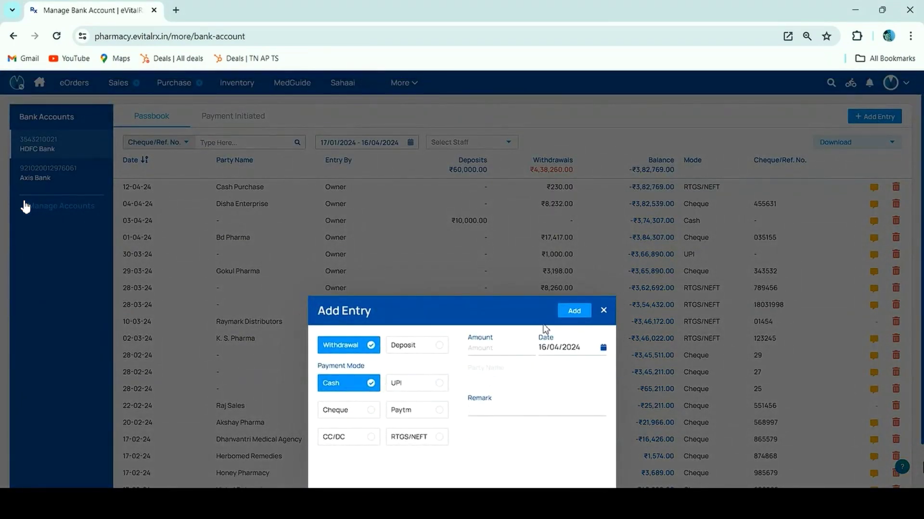
{"action": "left_click", "coordinate": [604, 312]}
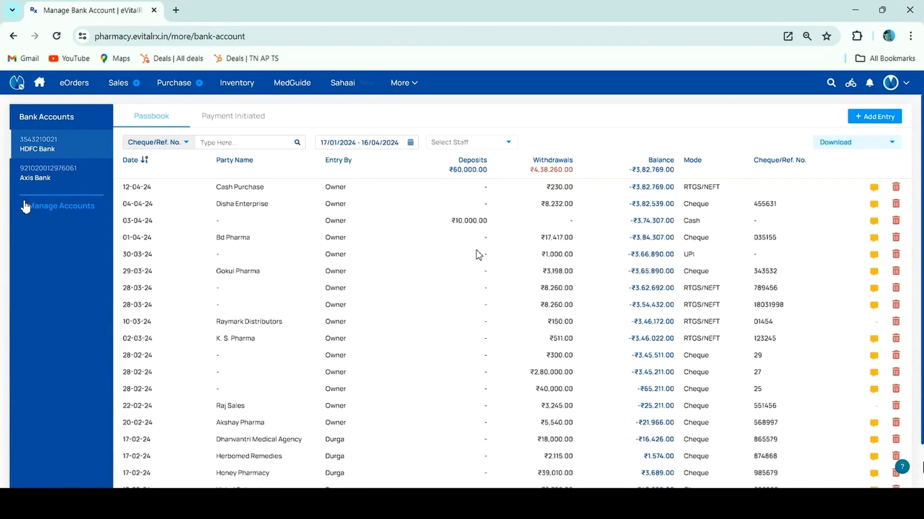
{"action": "left_click", "coordinate": [260, 125]}
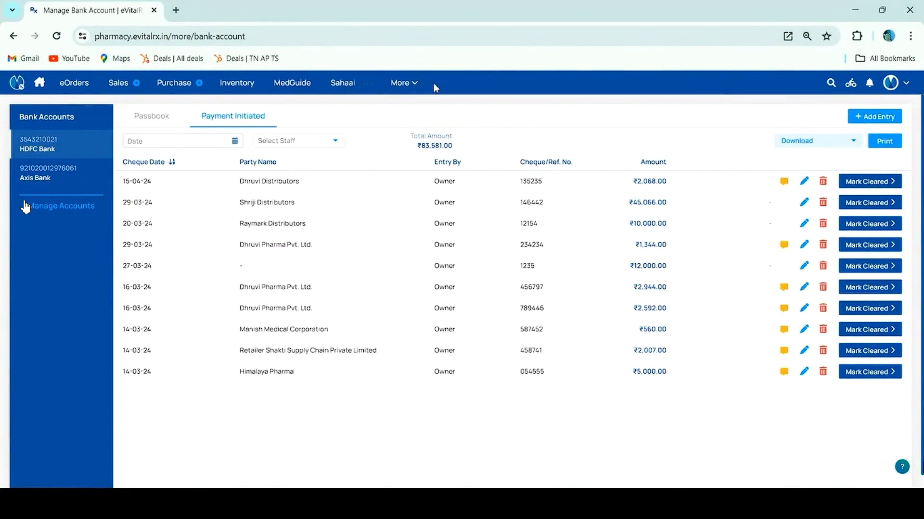
Search distributors for 'Dhru' and open the Dhruvi Distributors profile.
{"action": "left_click", "coordinate": [419, 83]}
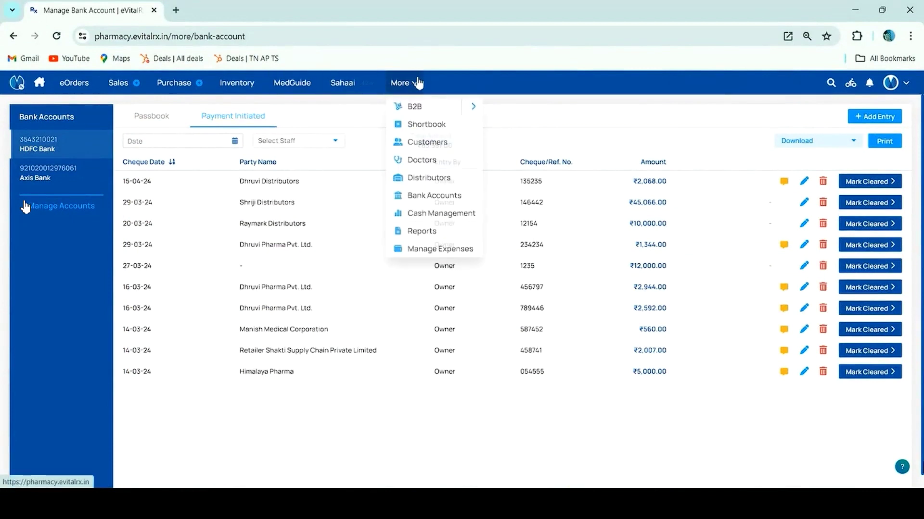
{"action": "left_click", "coordinate": [424, 178]}
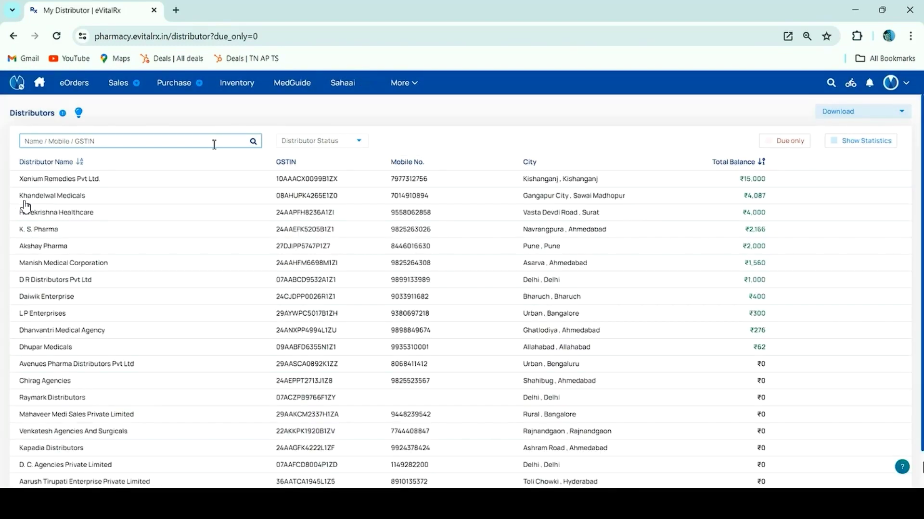
{"action": "type", "text": "Dhru"}
{"action": "key", "text": "Return"}
{"action": "key", "text": "Down"}
{"action": "key", "text": "Down"}
{"action": "key", "text": "Down"}
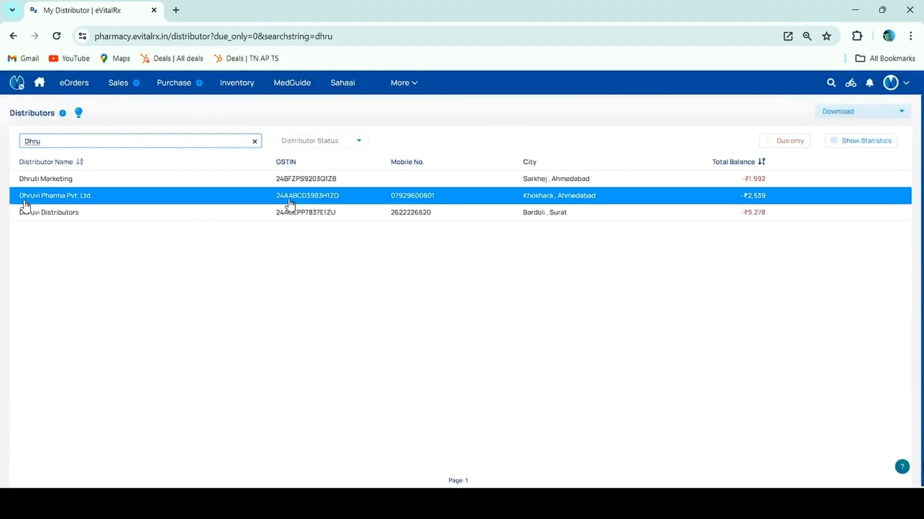
{"action": "key", "text": "Return"}
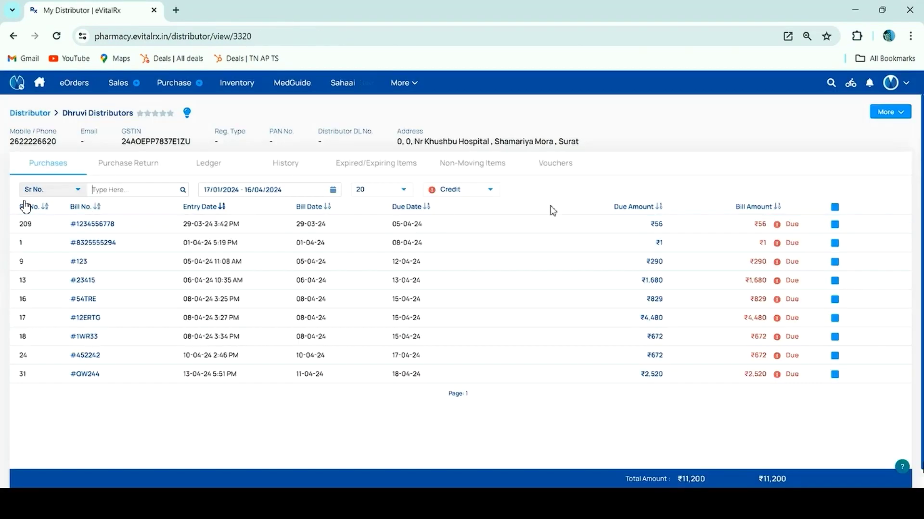
Start a payment for bill #123 by cheque 123435 from the HDFC Bank account.
{"action": "left_click", "coordinate": [889, 112]}
{"action": "left_click", "coordinate": [889, 152]}
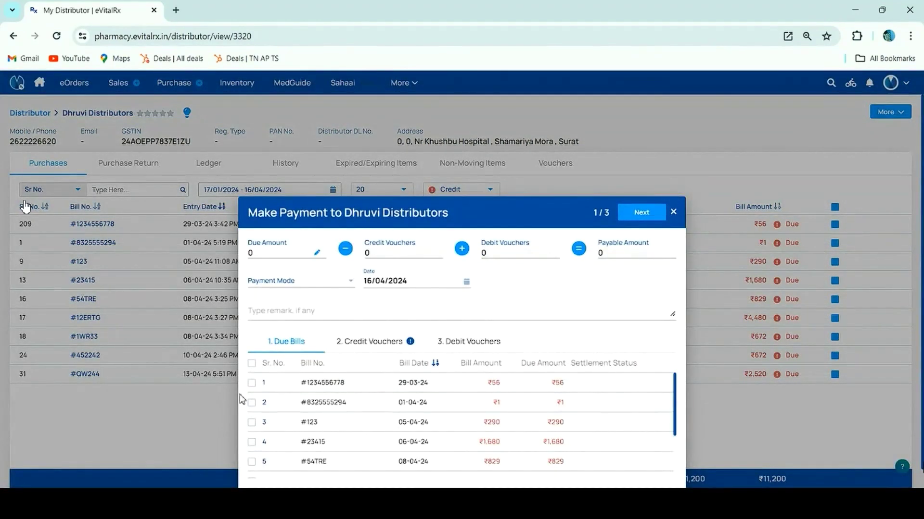
{"action": "left_click", "coordinate": [251, 422]}
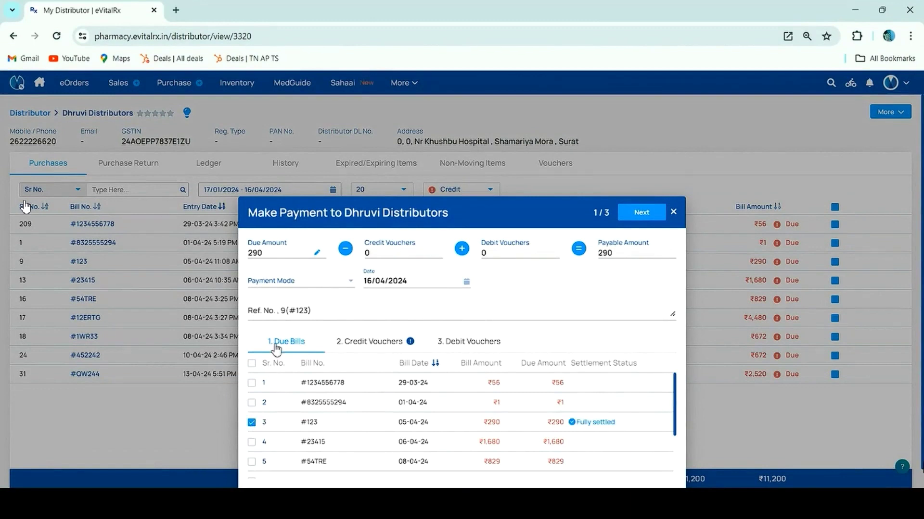
{"action": "left_click", "coordinate": [301, 283]}
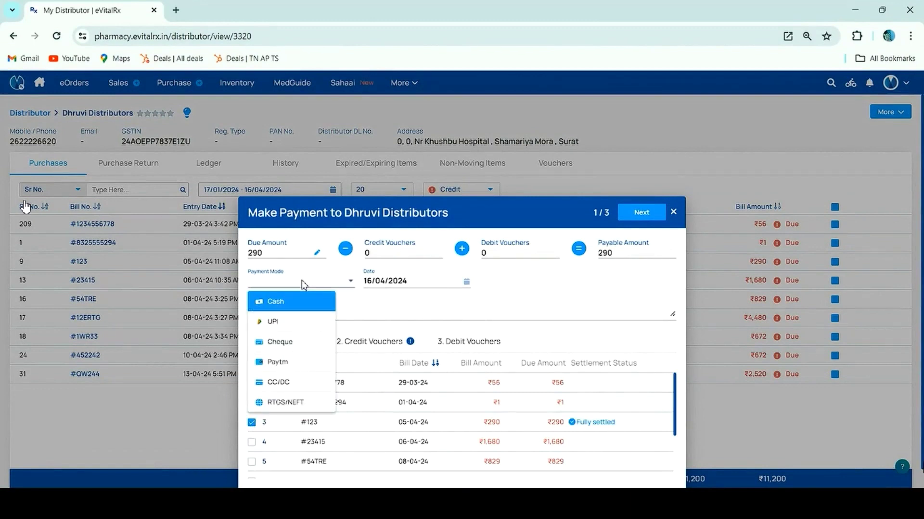
{"action": "left_click", "coordinate": [298, 342]}
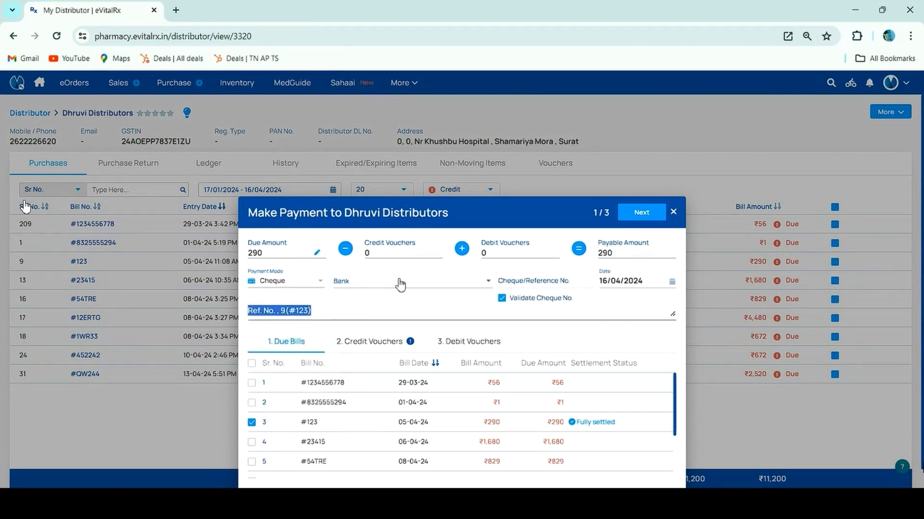
{"action": "left_click", "coordinate": [362, 286]}
{"action": "left_click", "coordinate": [373, 319]}
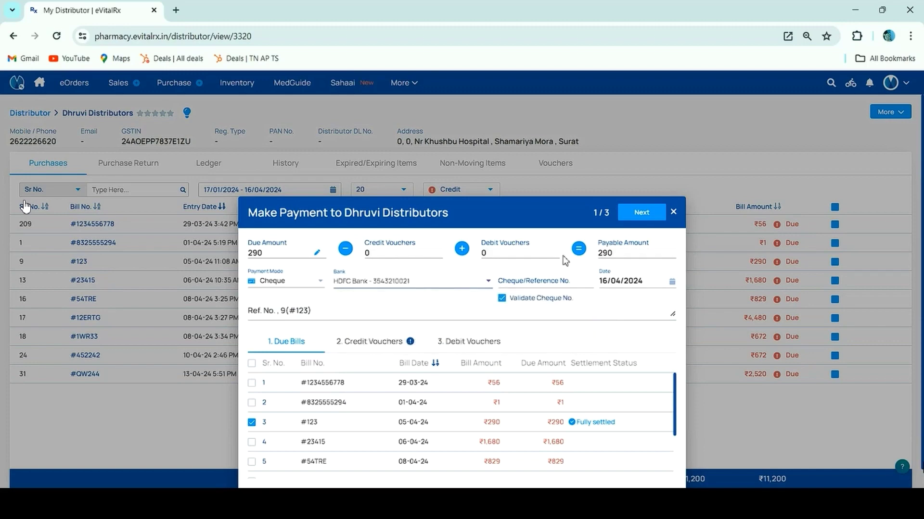
{"action": "left_click", "coordinate": [524, 281]}
{"action": "type", "text": "123435"}
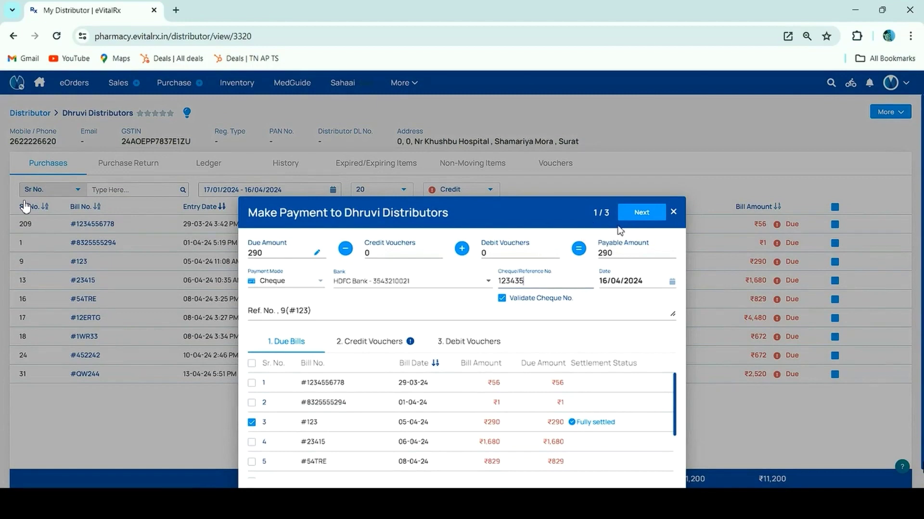
Skip the credit vouchers, submit and confirm the ₹290 payment, and dismiss the receipt print.
{"action": "left_click", "coordinate": [643, 215]}
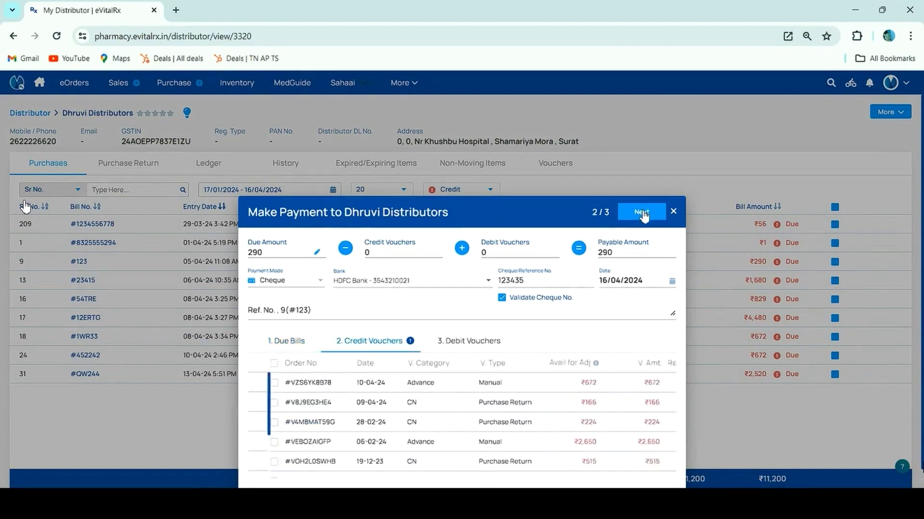
{"action": "left_click", "coordinate": [643, 215]}
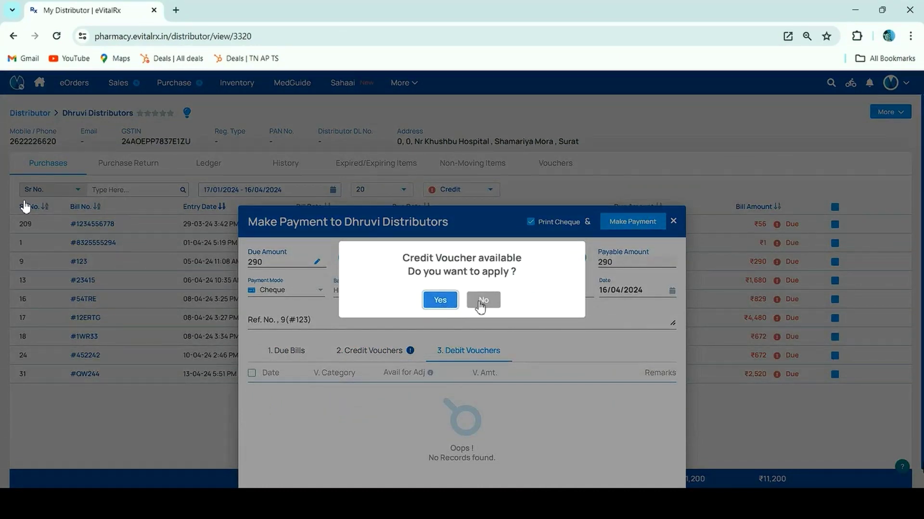
{"action": "left_click", "coordinate": [474, 310]}
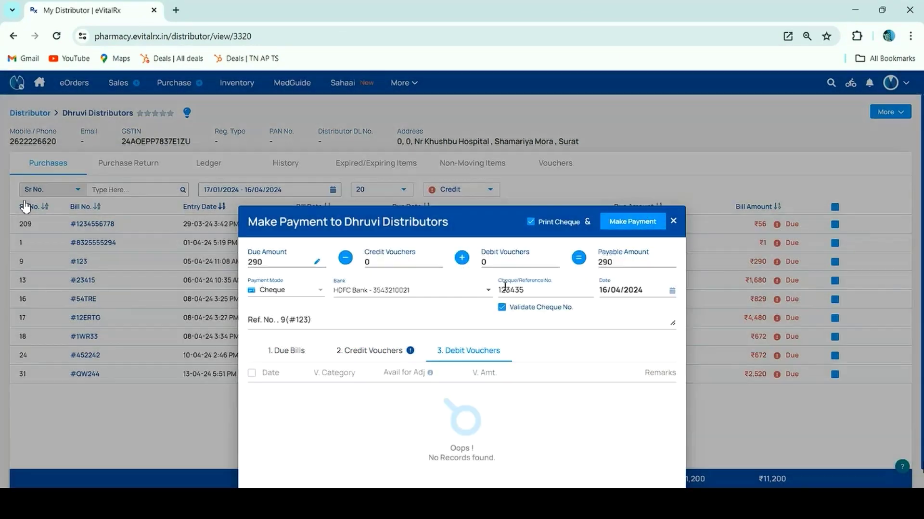
{"action": "left_click", "coordinate": [622, 224]}
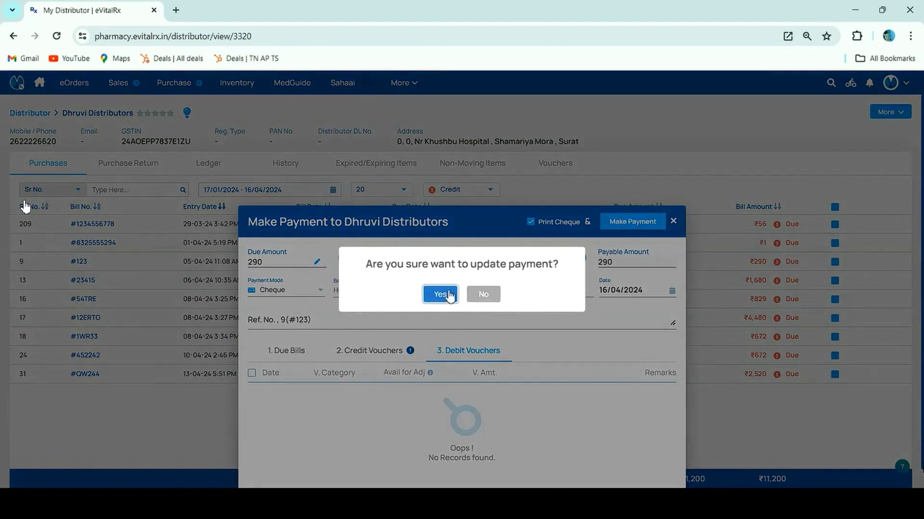
{"action": "left_click", "coordinate": [447, 294]}
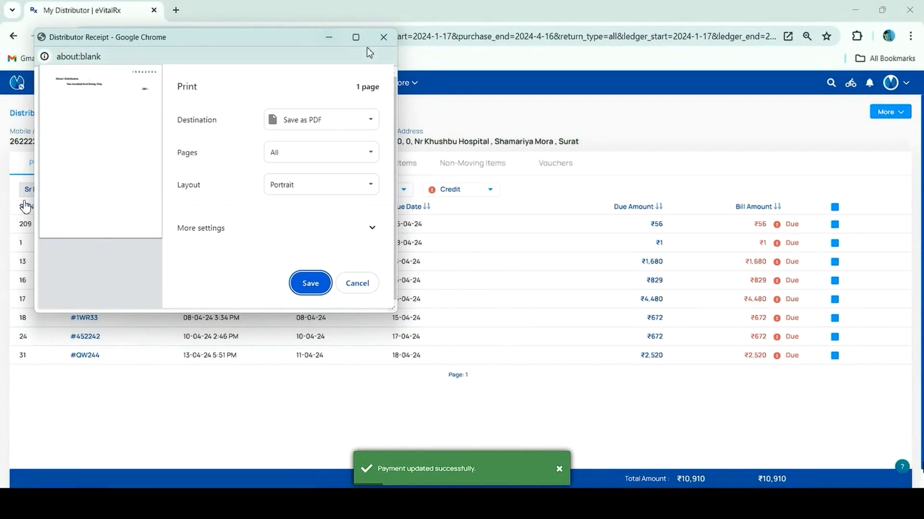
{"action": "left_click", "coordinate": [384, 37]}
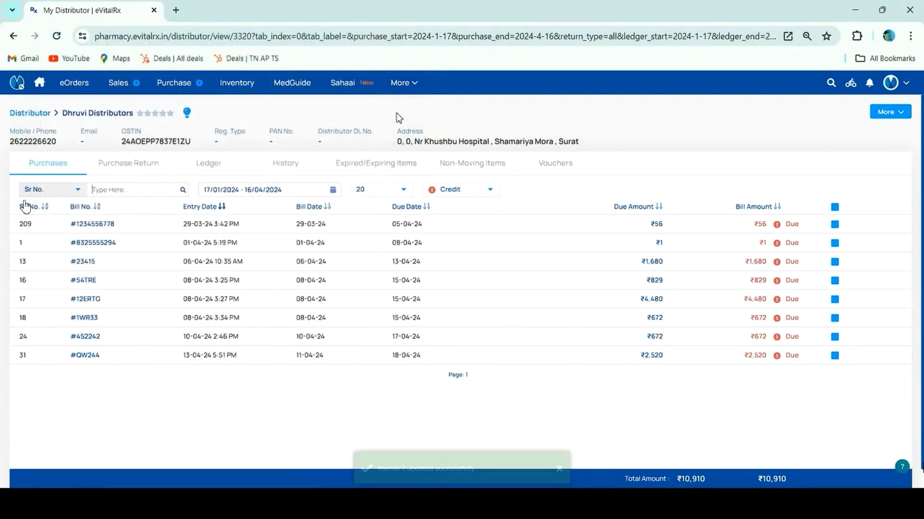
Go to Bank Accounts and show HDFC's Payment Initiated list.
{"action": "left_click", "coordinate": [406, 85]}
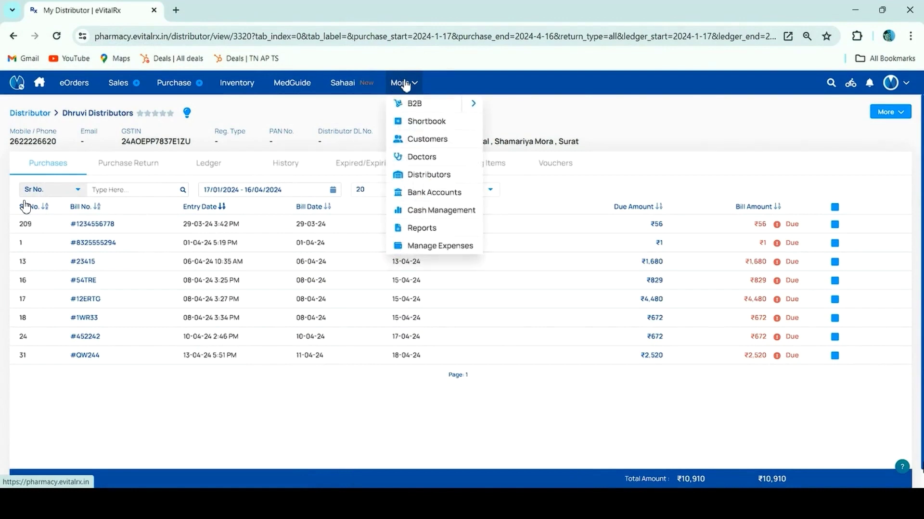
{"action": "left_click", "coordinate": [428, 193]}
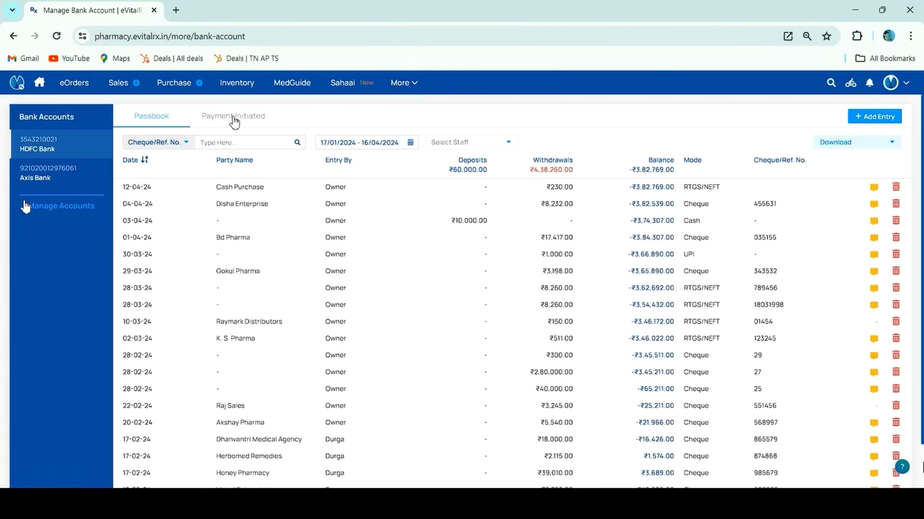
{"action": "left_click", "coordinate": [233, 119]}
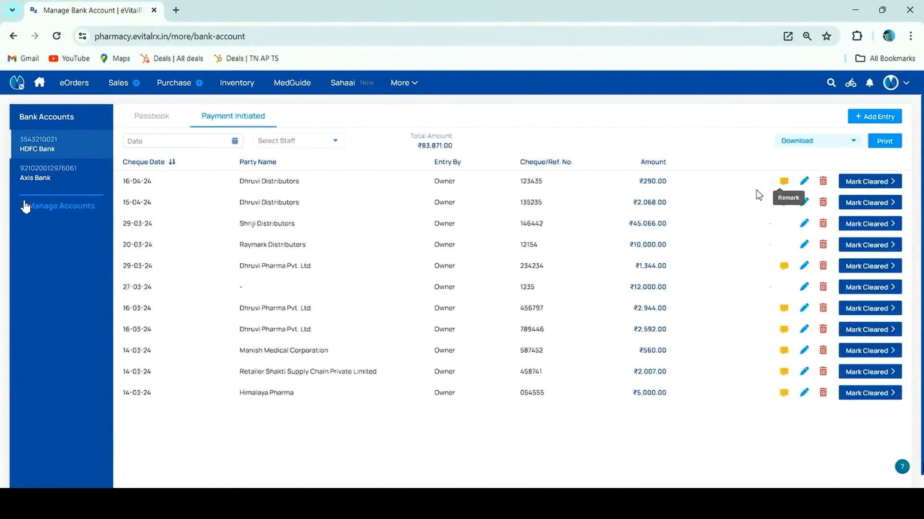
Check the new ₹290 cheque's remark and payment details, cancelling without changes.
{"action": "left_click", "coordinate": [785, 183]}
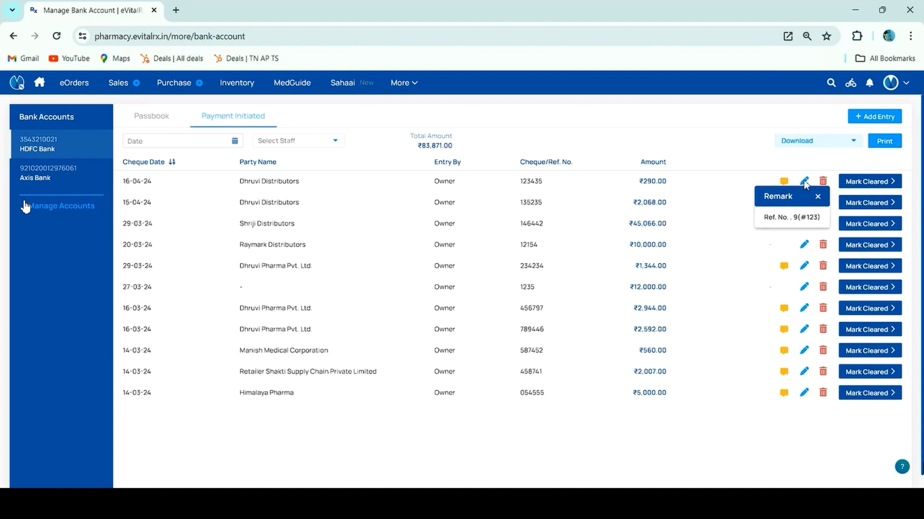
{"action": "left_click", "coordinate": [805, 183]}
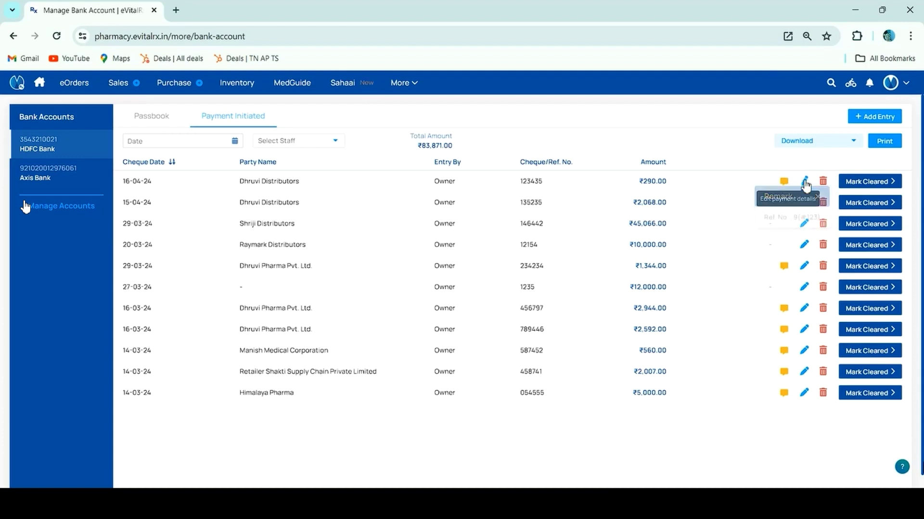
{"action": "left_click", "coordinate": [805, 183]}
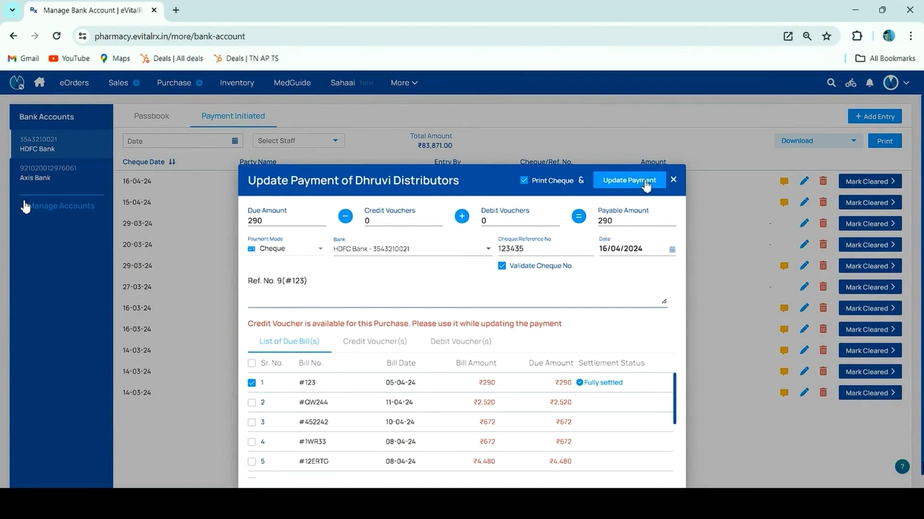
{"action": "left_click", "coordinate": [673, 180]}
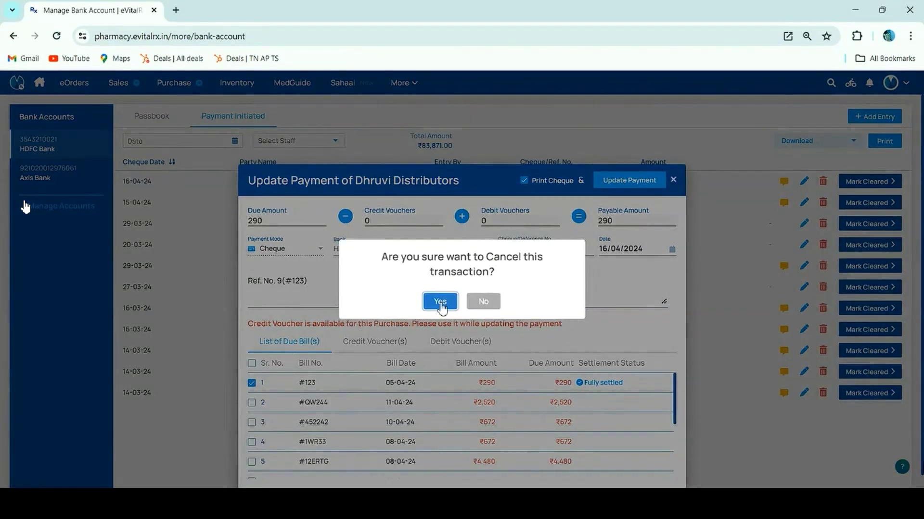
{"action": "left_click", "coordinate": [440, 302]}
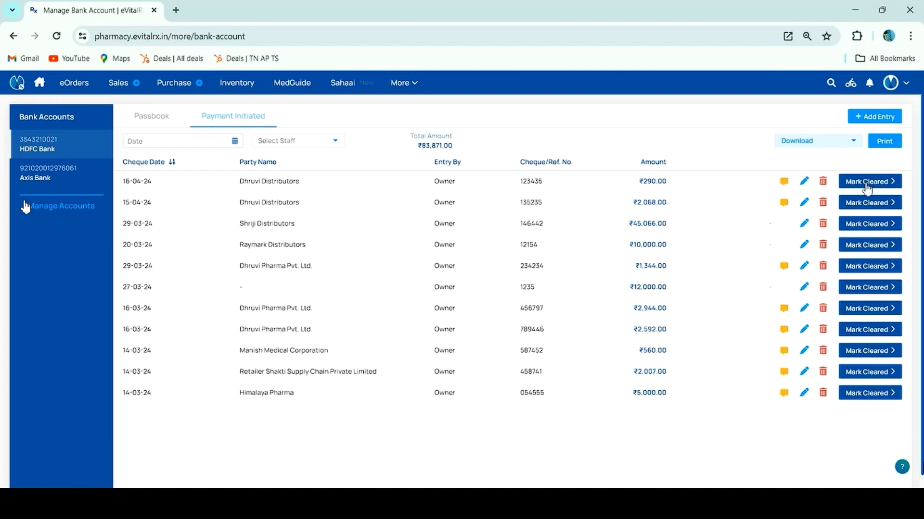
Clear the ₹290 Dhruvi cheque dated 16/04/2024, answering 12 in the check, then view the passbook.
{"action": "left_click", "coordinate": [866, 187]}
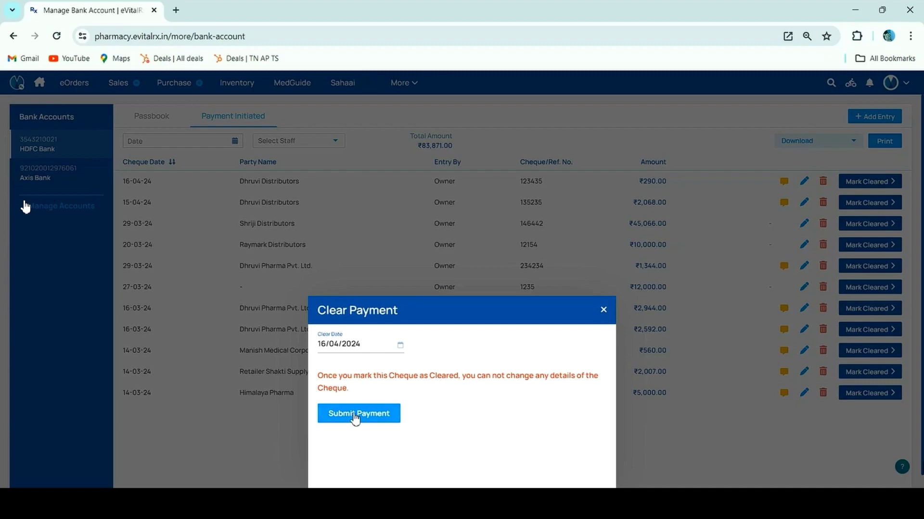
{"action": "left_click", "coordinate": [355, 416]}
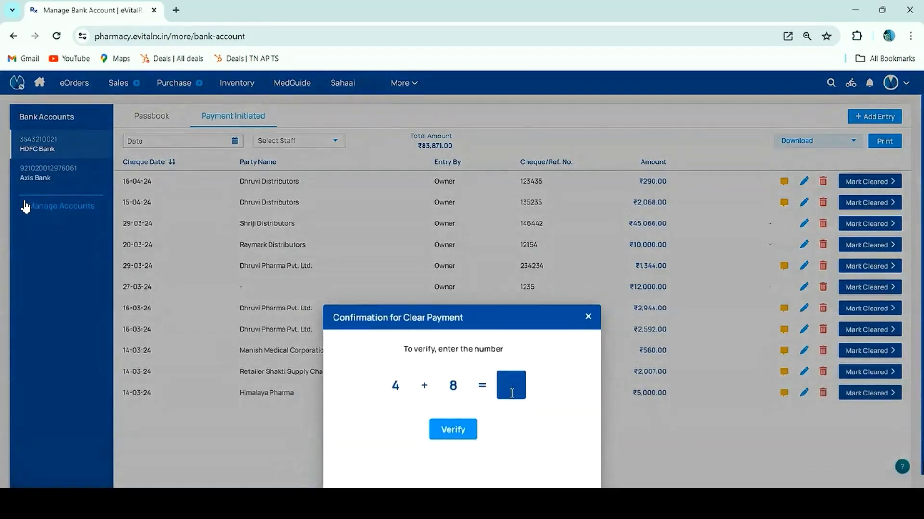
{"action": "type", "text": "12"}
{"action": "left_click", "coordinate": [456, 437]}
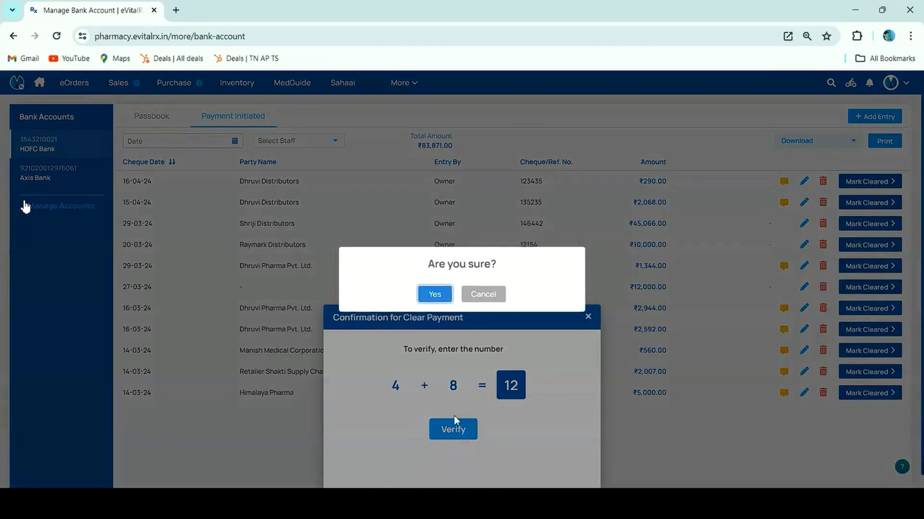
{"action": "left_click", "coordinate": [440, 291]}
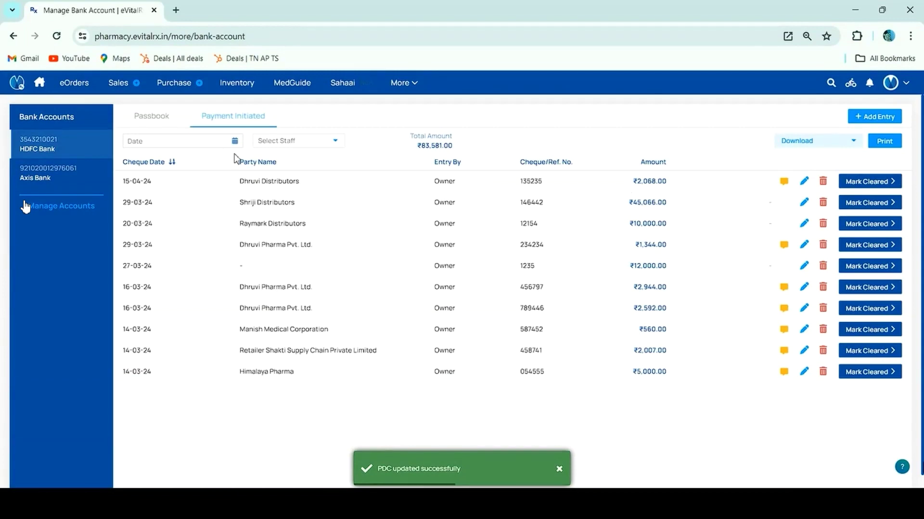
{"action": "left_click", "coordinate": [140, 121]}
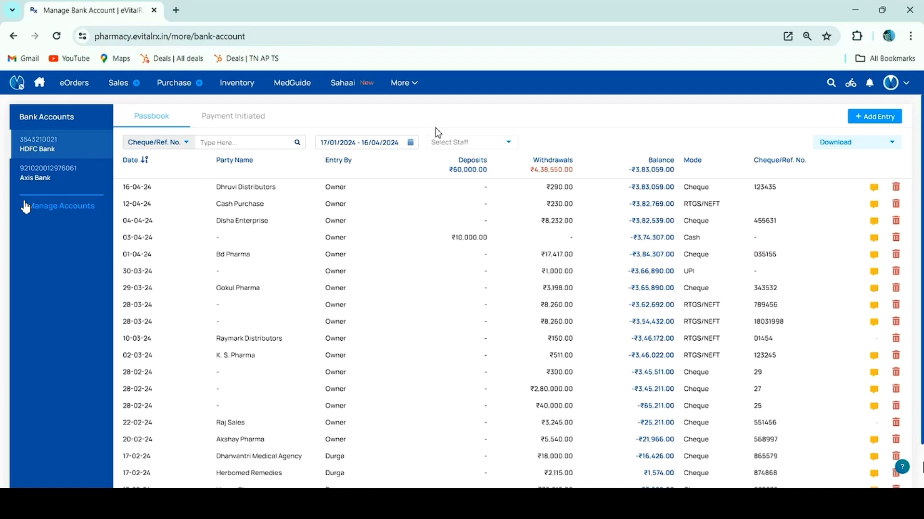
Review the date range presets and download the HDFC passbook as an Excel file.
{"action": "left_click", "coordinate": [360, 147]}
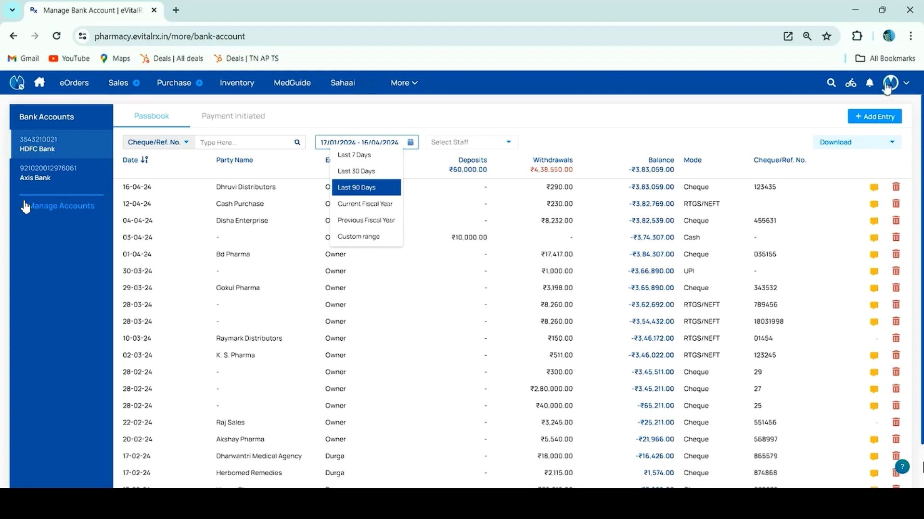
{"action": "left_click", "coordinate": [850, 144]}
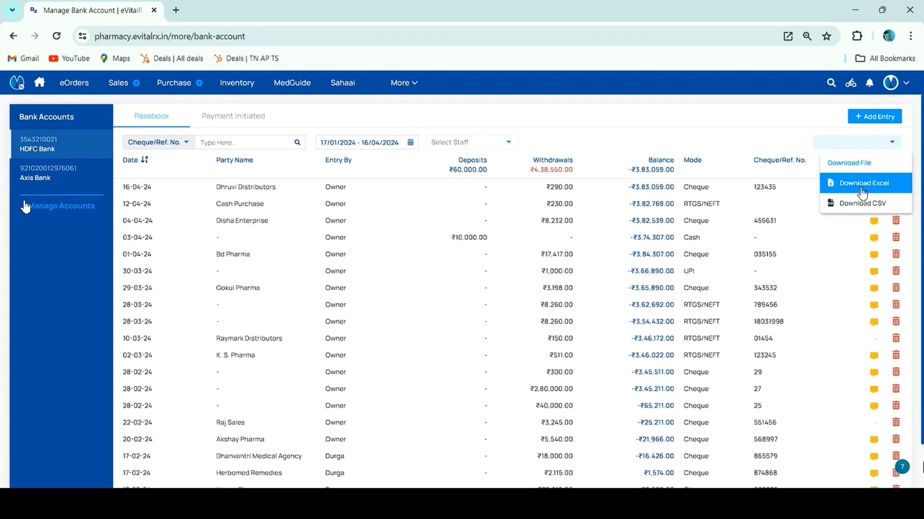
{"action": "left_click", "coordinate": [587, 220]}
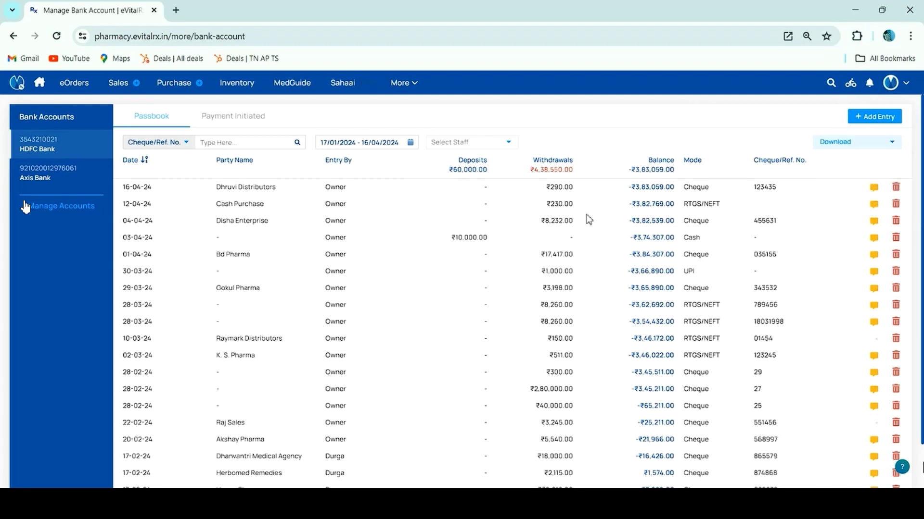